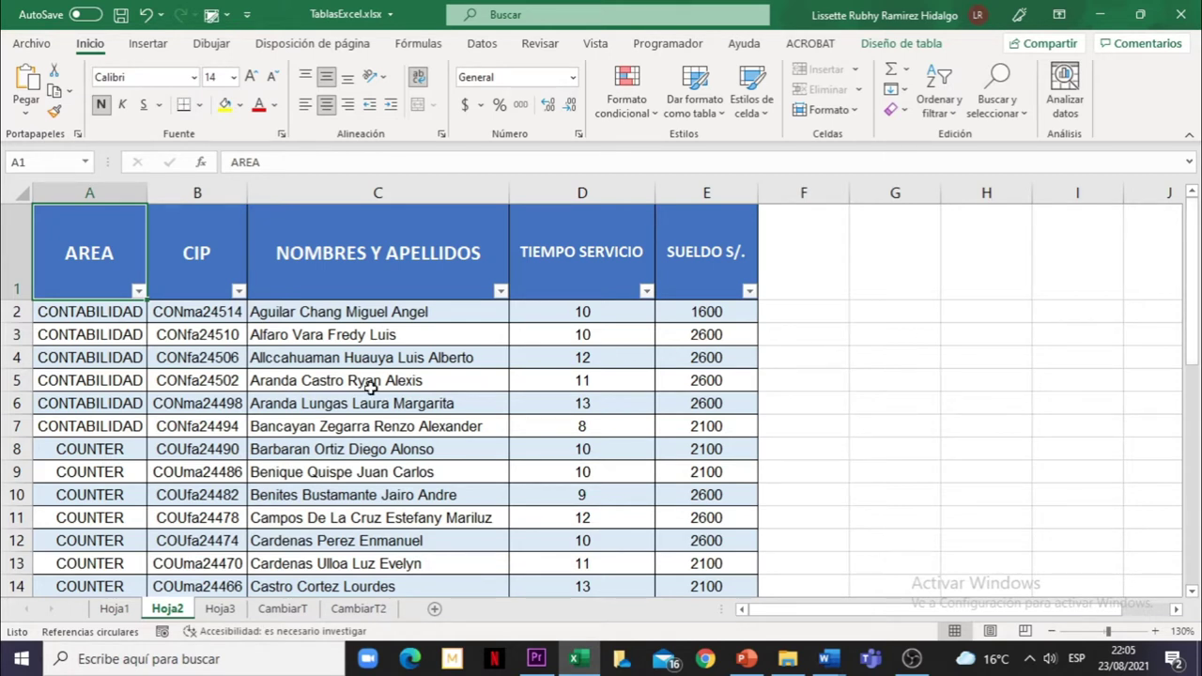
Step: Select header row 1, rows 2 through 11, then cells C8 and A1 on the current sheet
{"action": "left_click", "coordinate": [8, 254]}
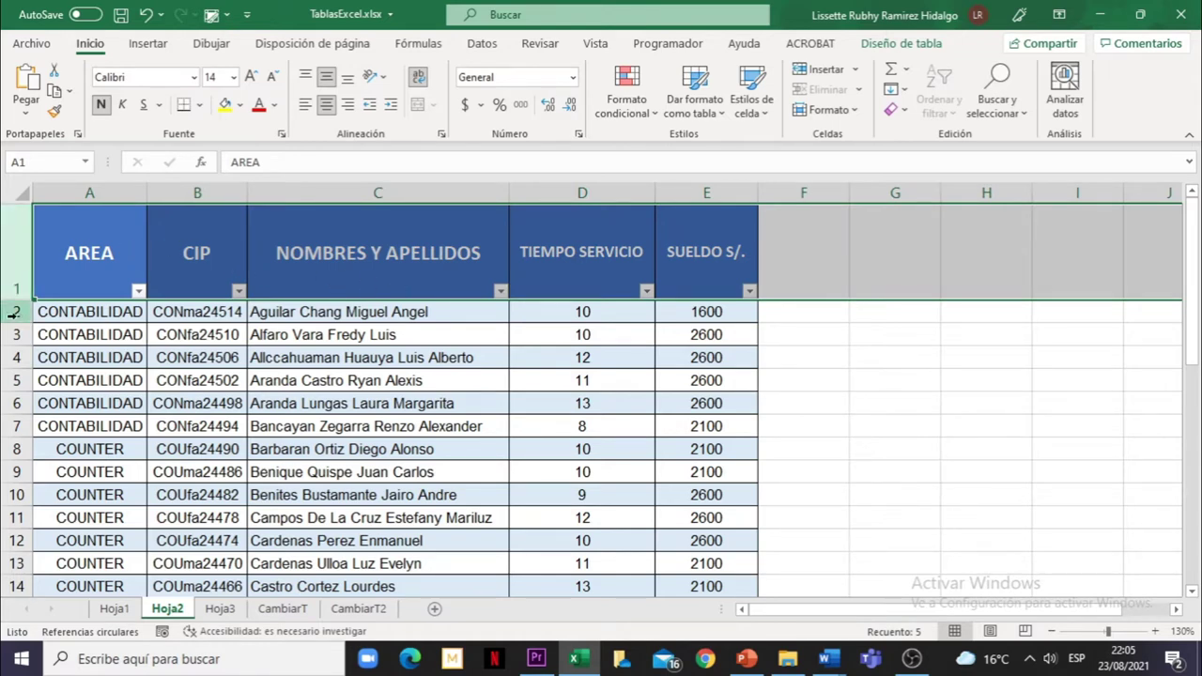
{"action": "left_click_drag", "start_coordinate": [16, 312], "coordinate": [17, 541]}
{"action": "left_click", "coordinate": [371, 449]}
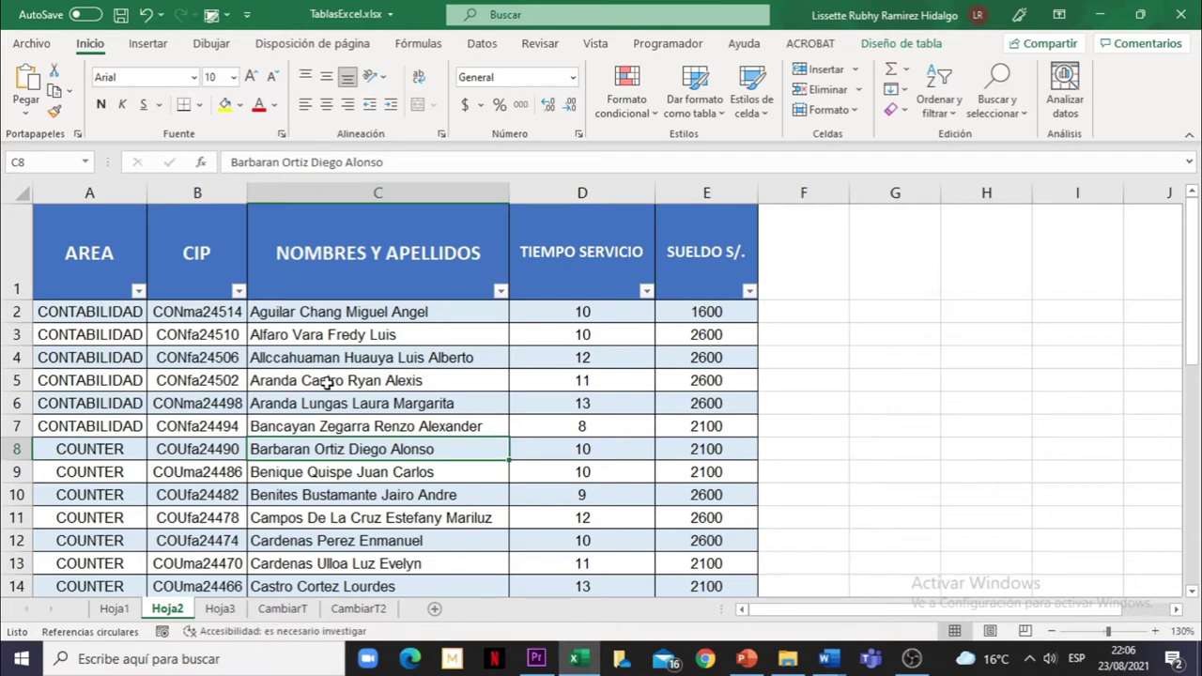
{"action": "left_click", "coordinate": [104, 259]}
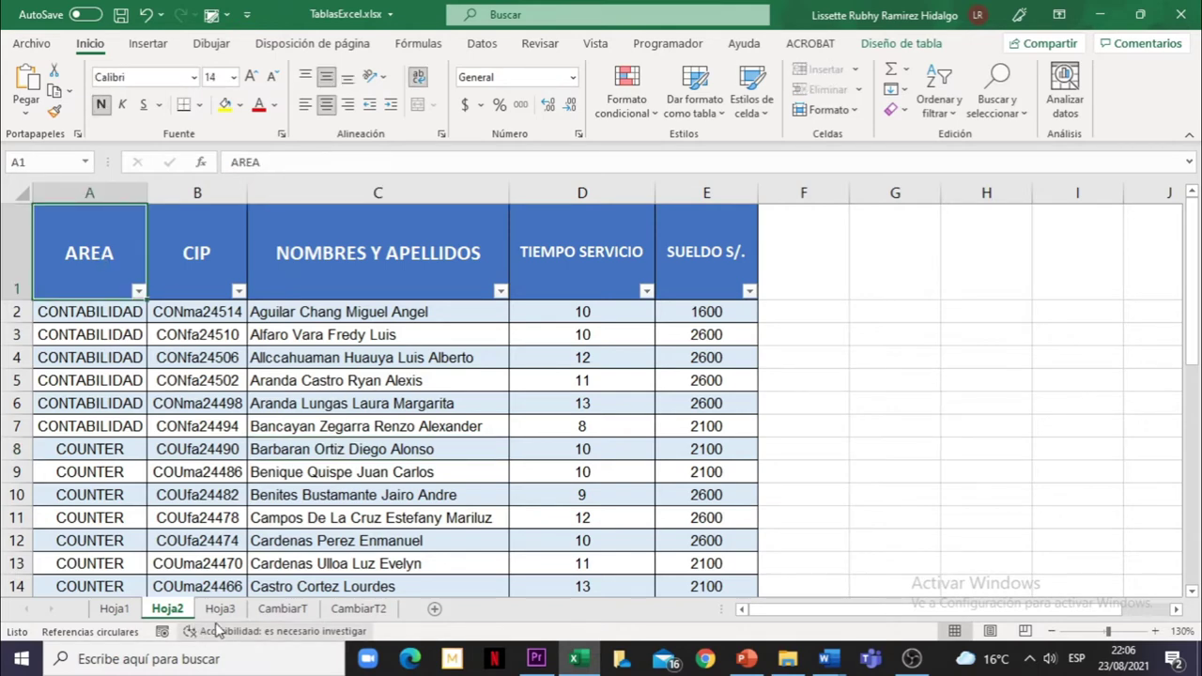
Step: Switch to sheet Hoja3 and select a cell inside its ENTRADAS, SALIDAS and NETO data
{"action": "left_click", "coordinate": [218, 608]}
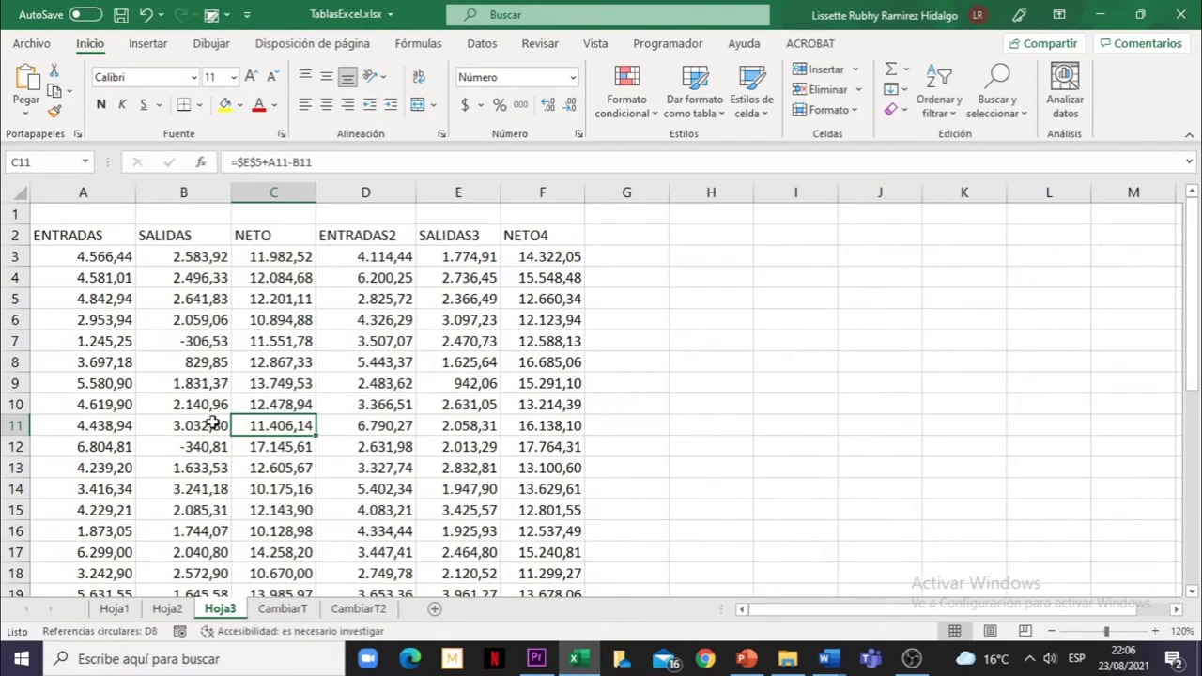
{"action": "left_click", "coordinate": [160, 342]}
{"action": "left_click", "coordinate": [149, 44]}
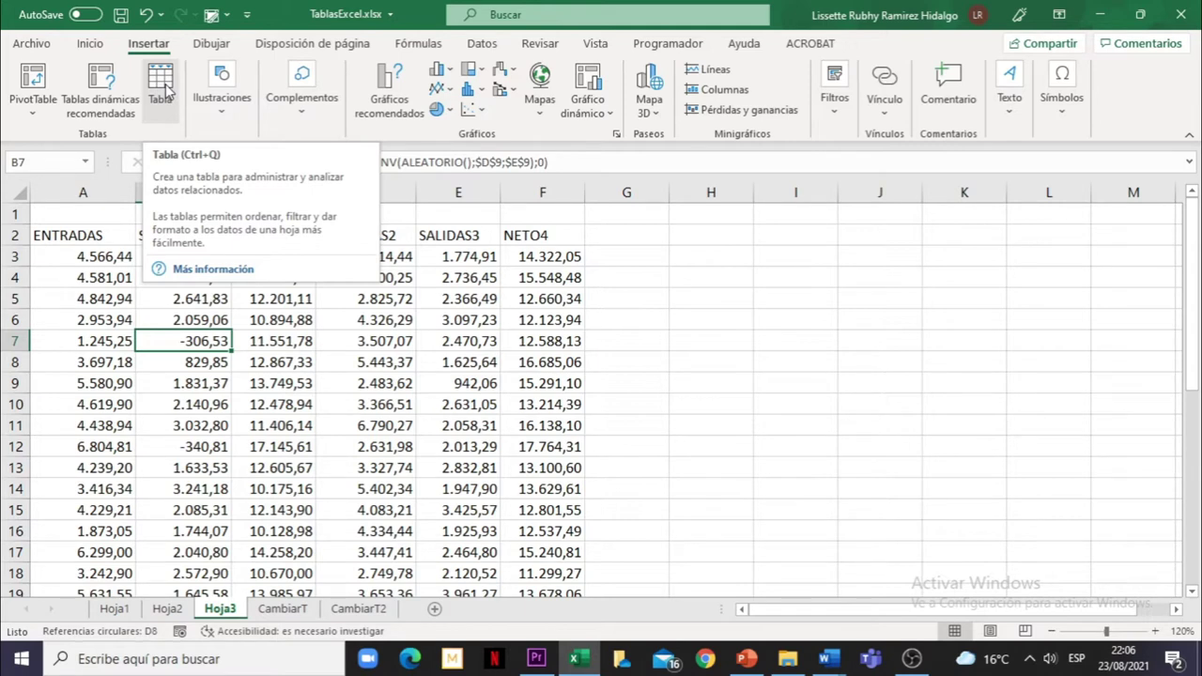
{"action": "left_click", "coordinate": [94, 347]}
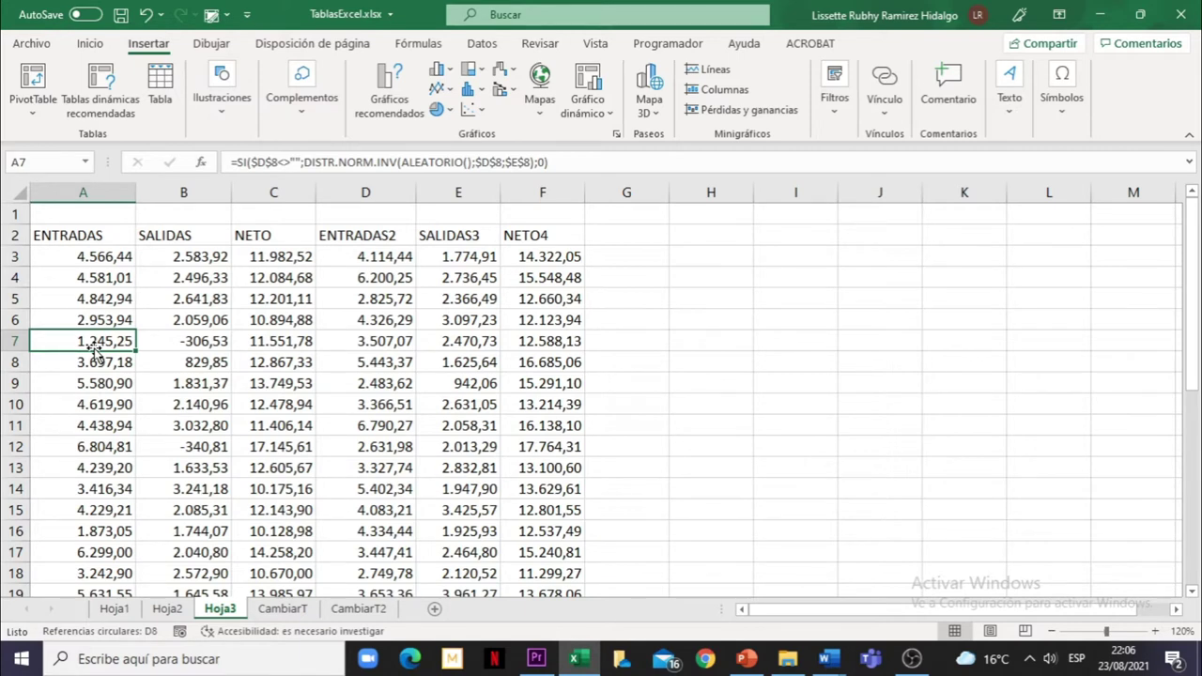
{"action": "left_click", "coordinate": [110, 279]}
{"action": "left_click", "coordinate": [222, 322]}
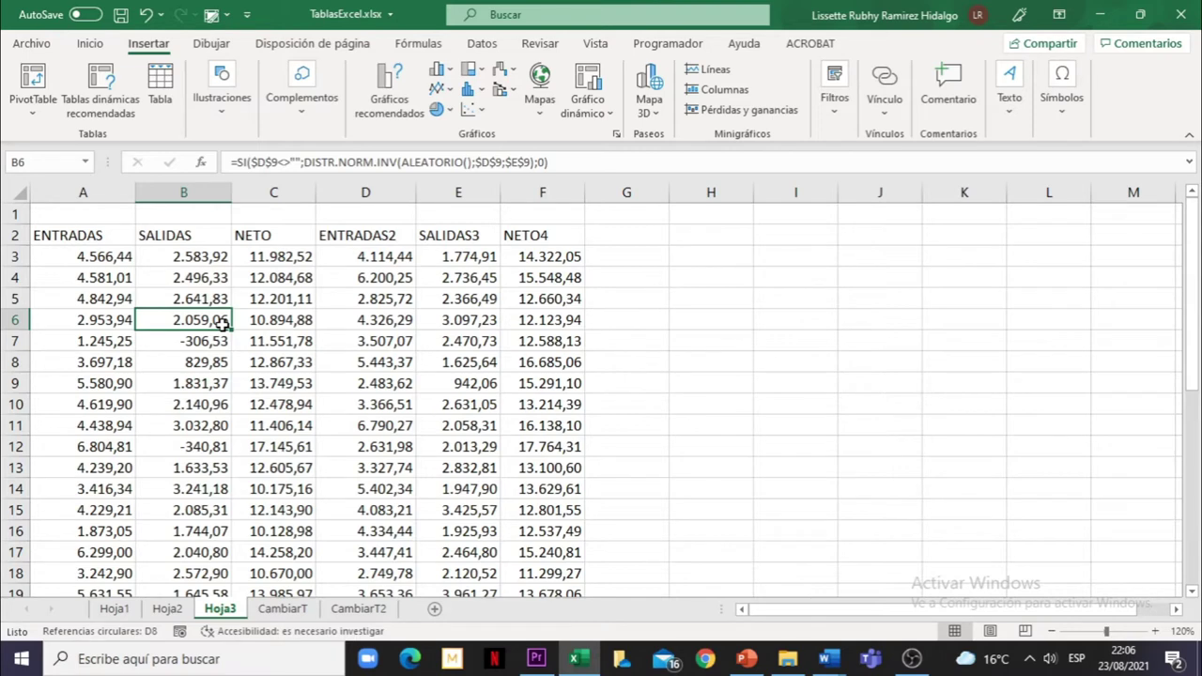
{"action": "left_click", "coordinate": [89, 45]}
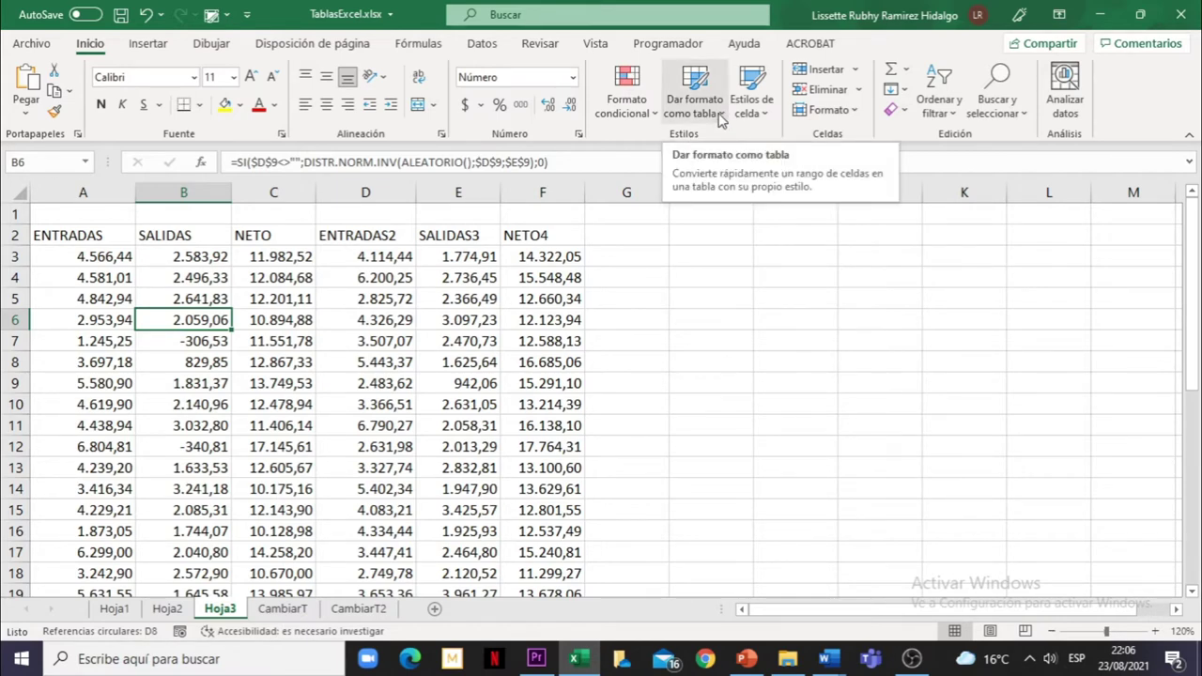
Step: Pick the orange medium style from Dar formato como tabla, proposing range $A$2:$F$36
{"action": "left_click", "coordinate": [720, 120]}
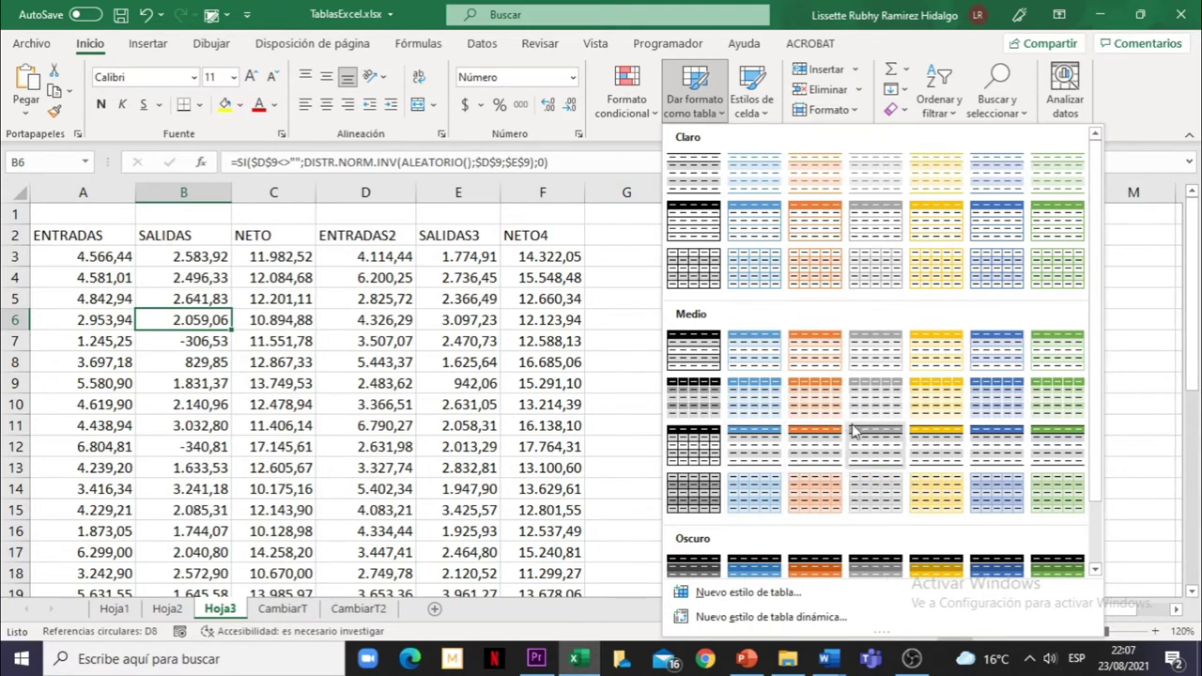
{"action": "left_click", "coordinate": [820, 362]}
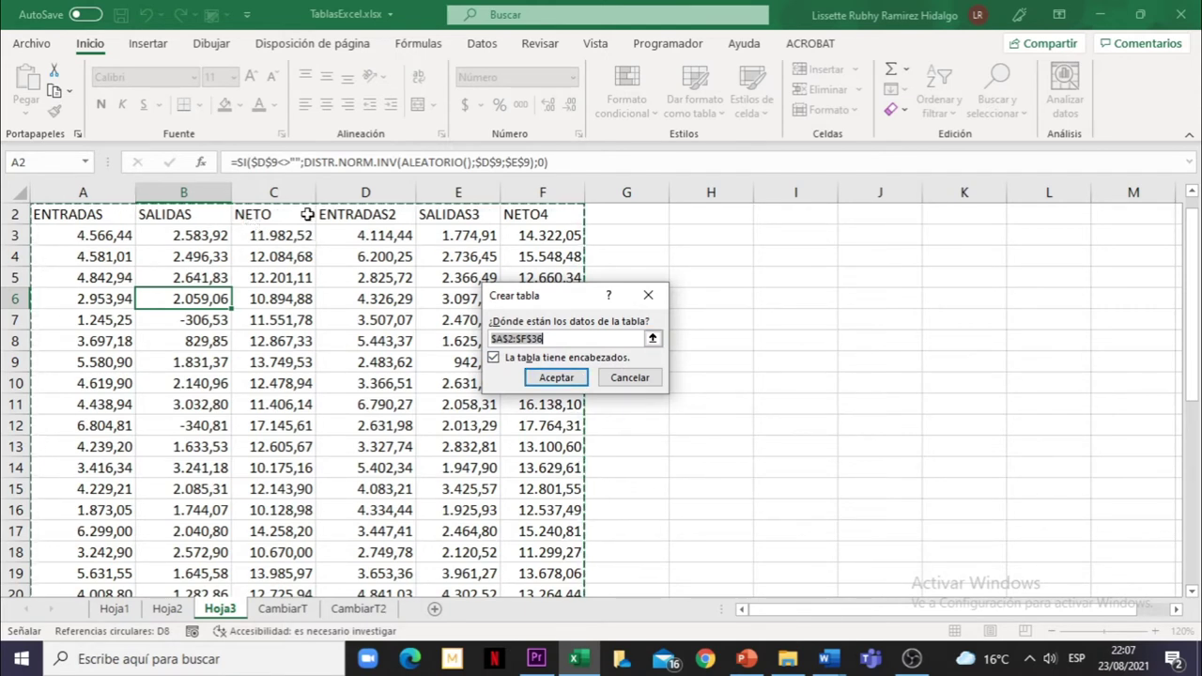
Step: Accept the Crear tabla range $A$2:$F$36 with headers to create the orange table Tabla7
{"action": "left_click", "coordinate": [540, 380]}
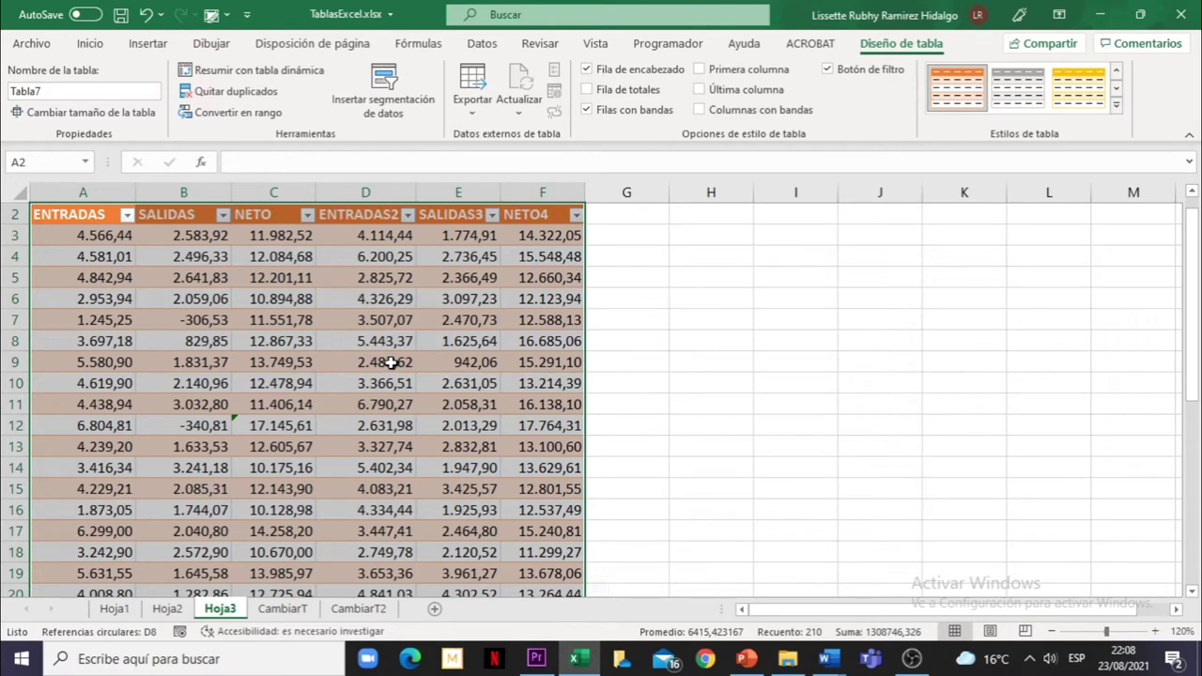
Step: Try a gold style, then browse the gallery and apply 'Verde, Estilo de tabla medio 7' to Tabla7
{"action": "left_click", "coordinate": [391, 362]}
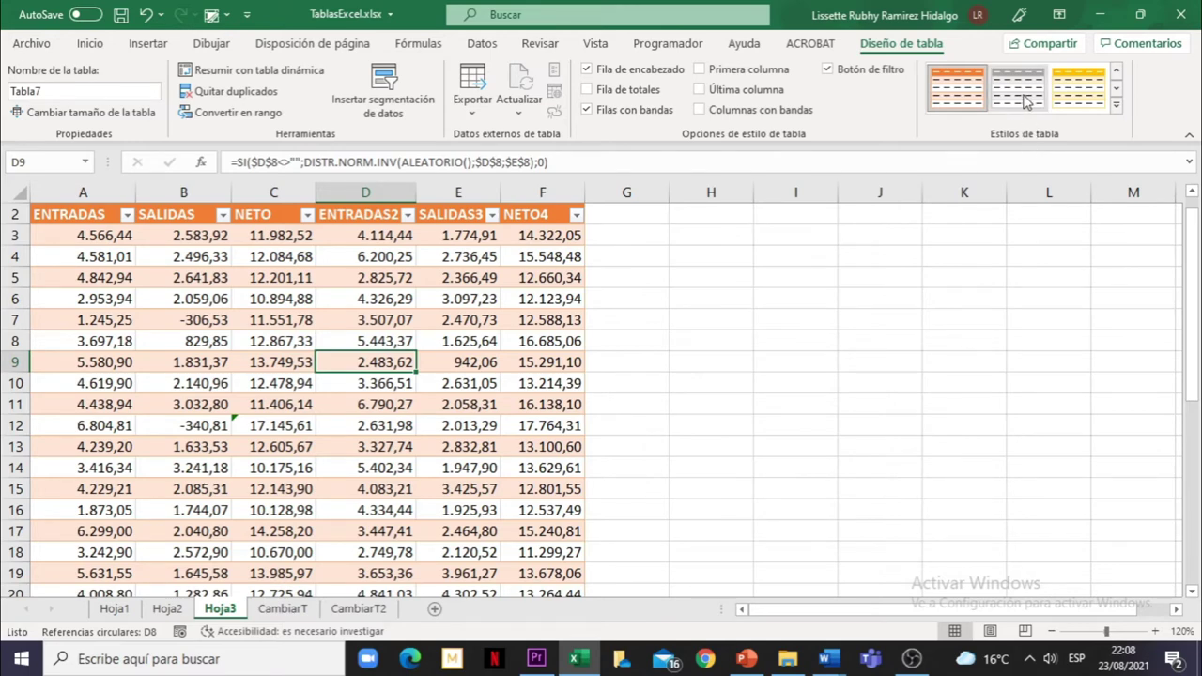
{"action": "left_click", "coordinate": [1087, 100]}
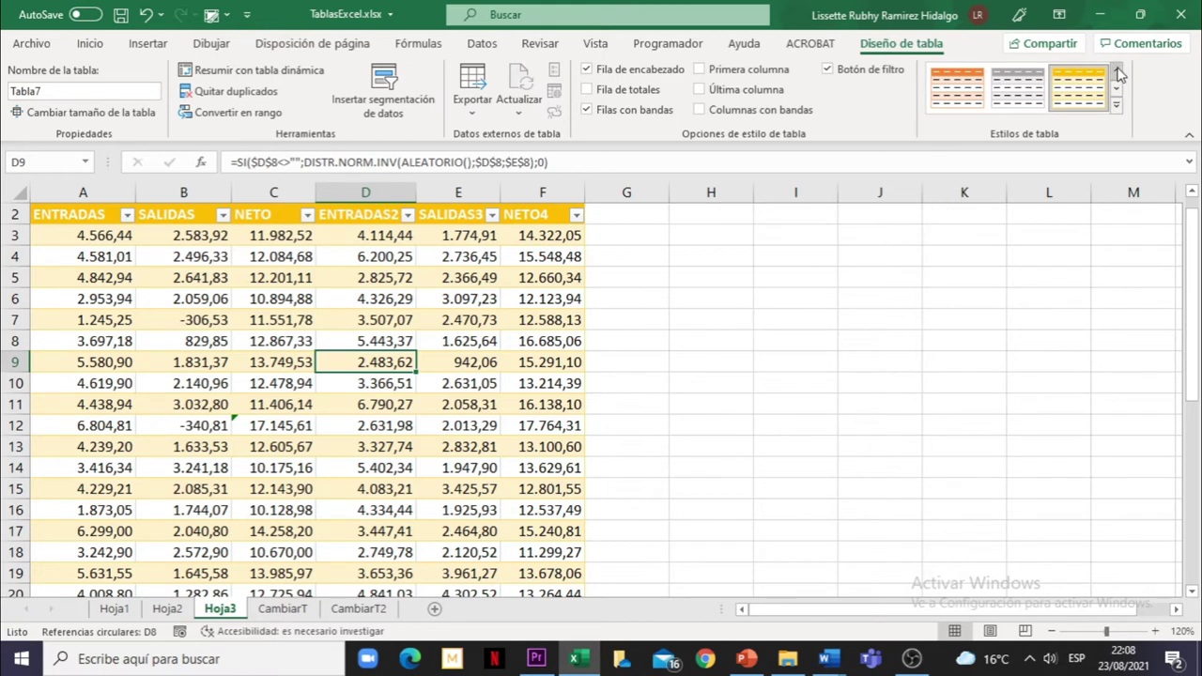
{"action": "left_click", "coordinate": [1117, 71]}
{"action": "left_click", "coordinate": [1116, 71]}
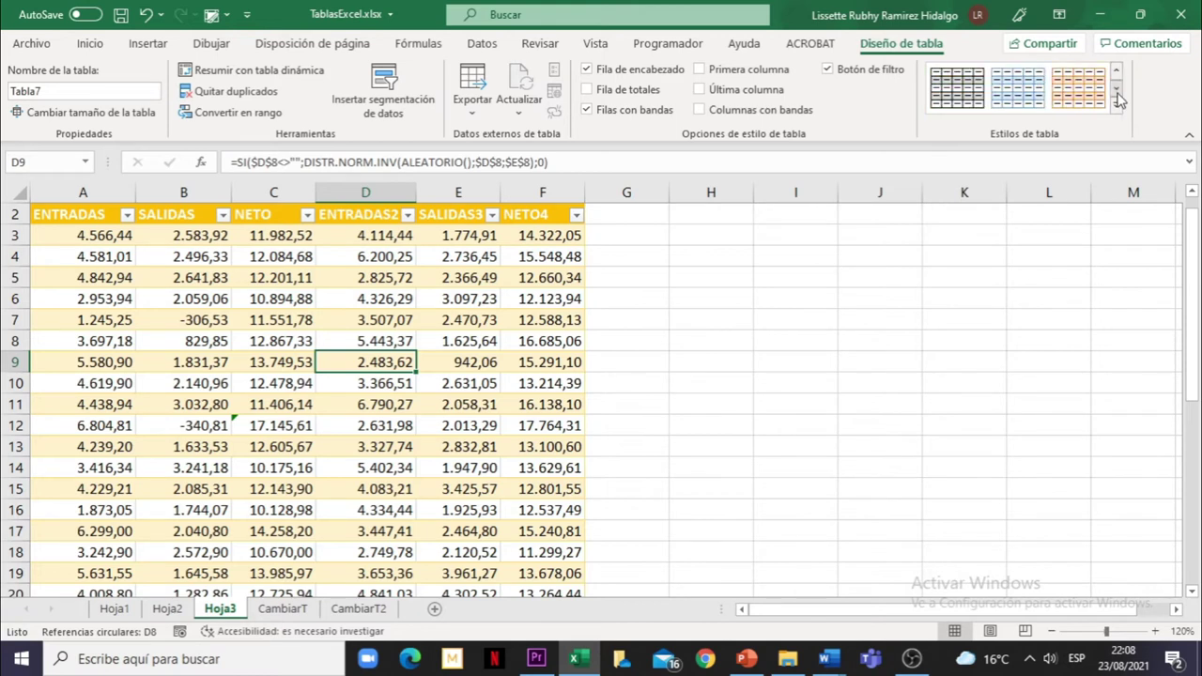
{"action": "left_click", "coordinate": [1117, 98]}
{"action": "left_click", "coordinate": [1117, 98]}
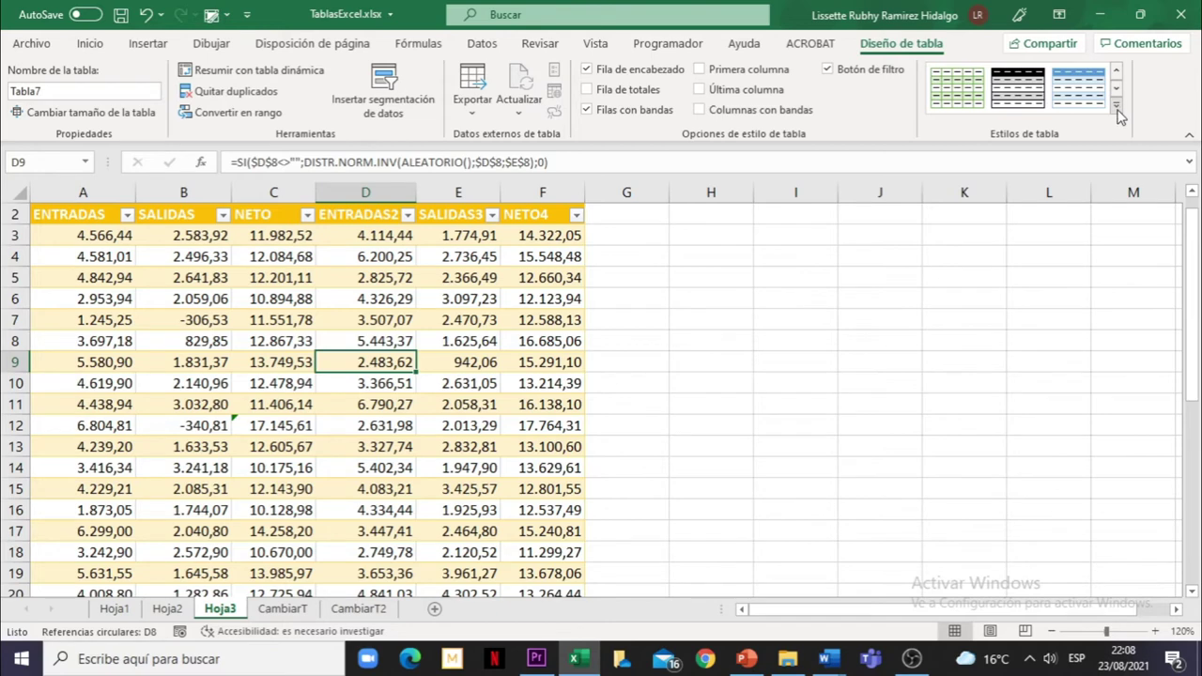
{"action": "left_click", "coordinate": [1117, 112]}
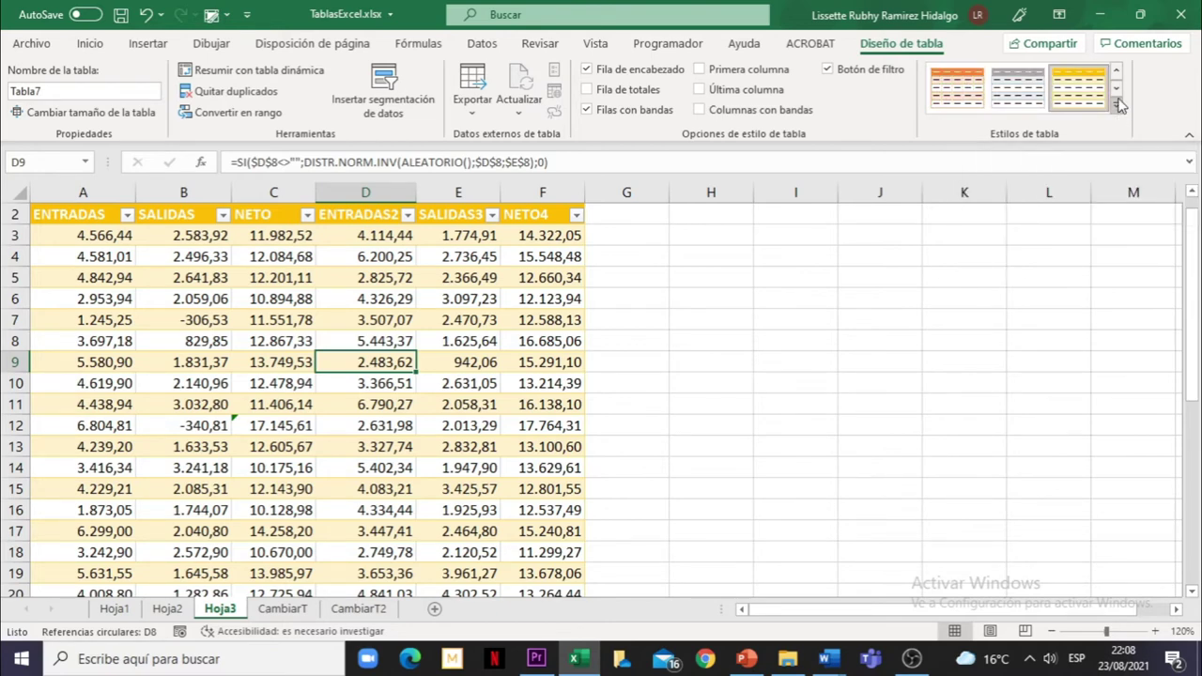
{"action": "left_click", "coordinate": [1118, 113]}
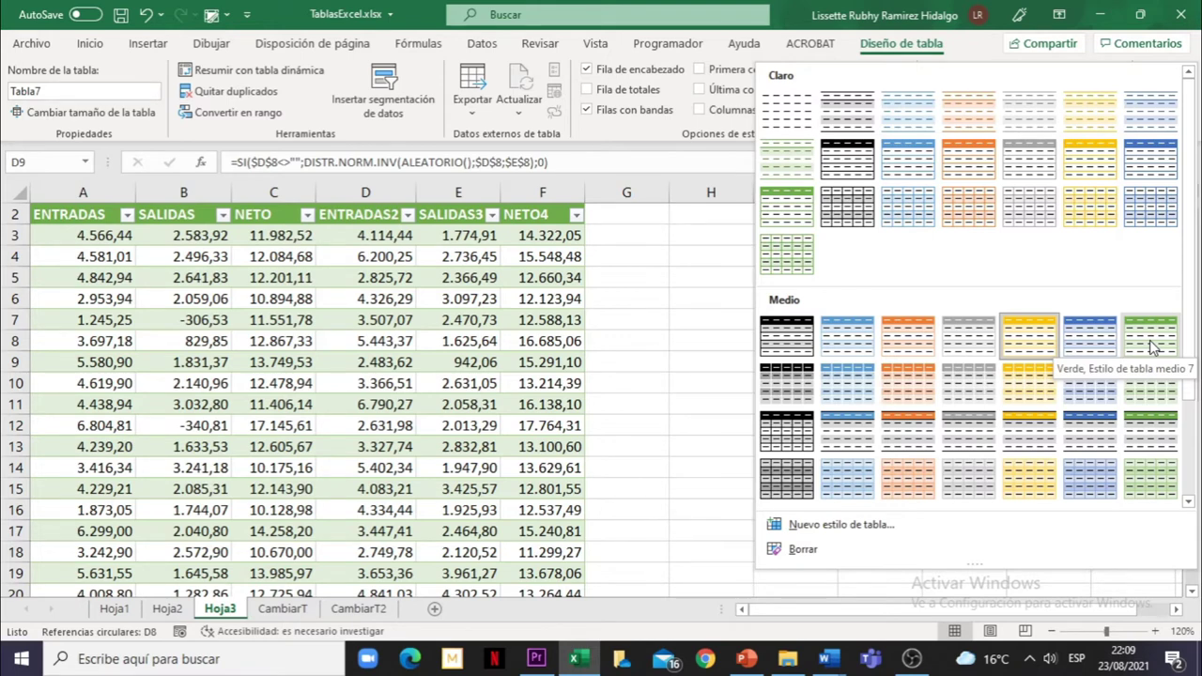
{"action": "left_click", "coordinate": [1152, 345]}
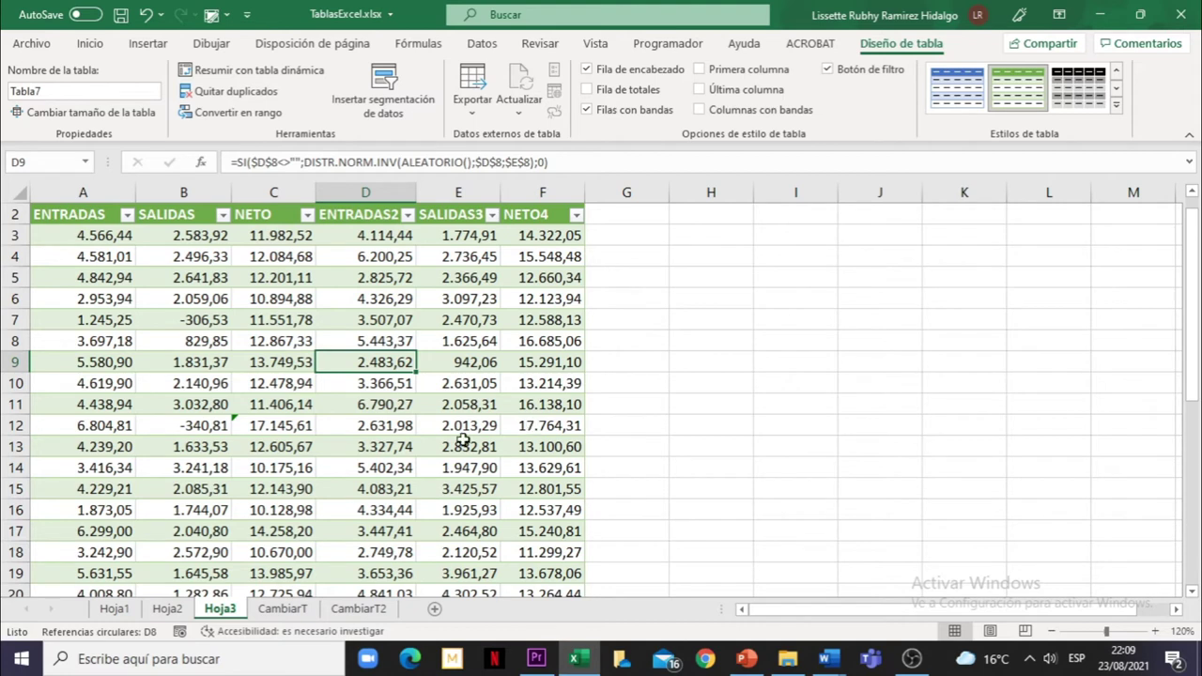
{"action": "left_click", "coordinate": [277, 349]}
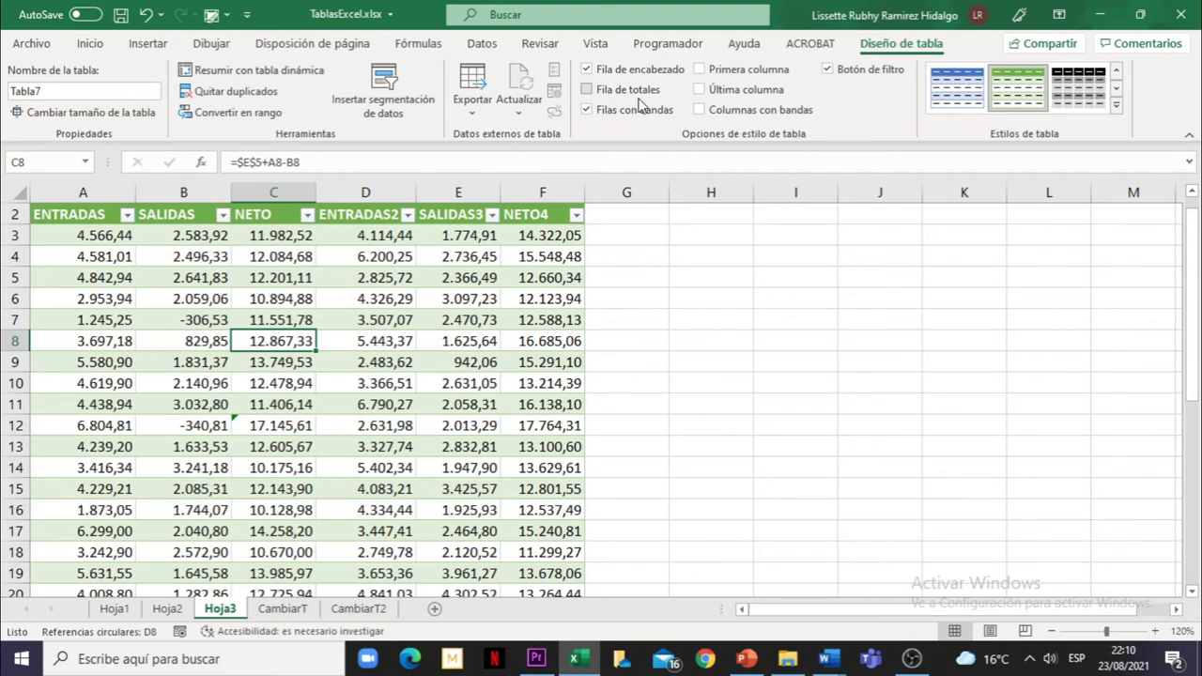
Step: Turn on Primera columna and Fila de totales, and turn off Filas con bandas for Tabla7
{"action": "left_click", "coordinate": [699, 71]}
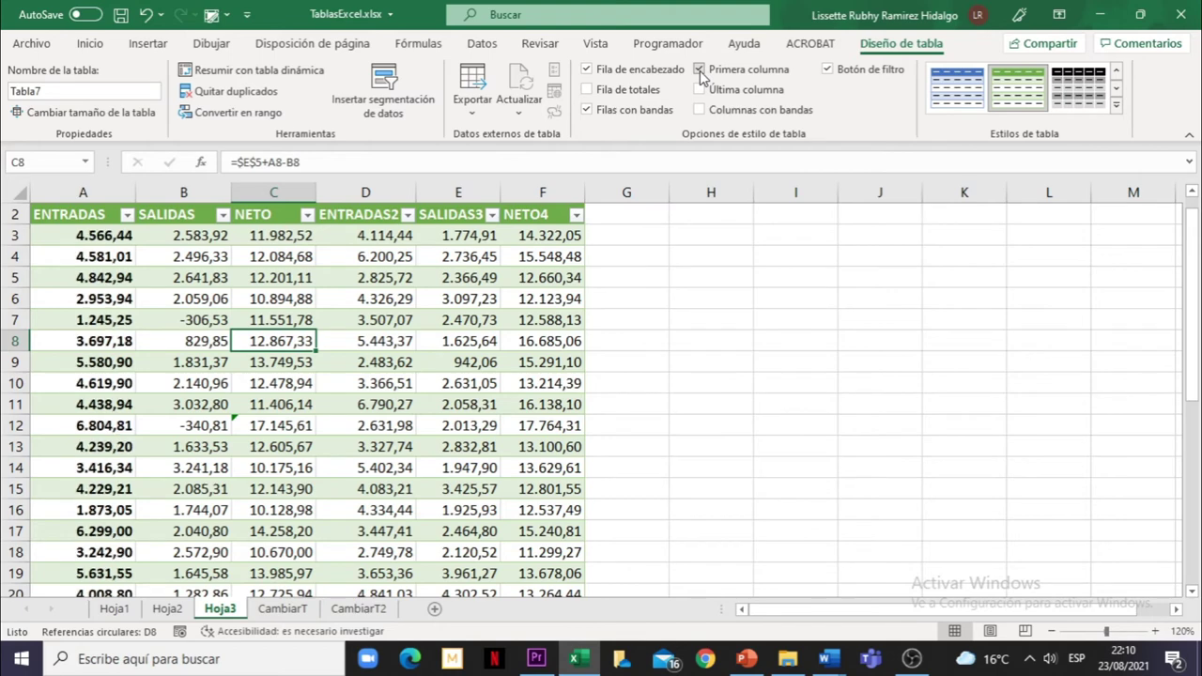
{"action": "left_click", "coordinate": [585, 89]}
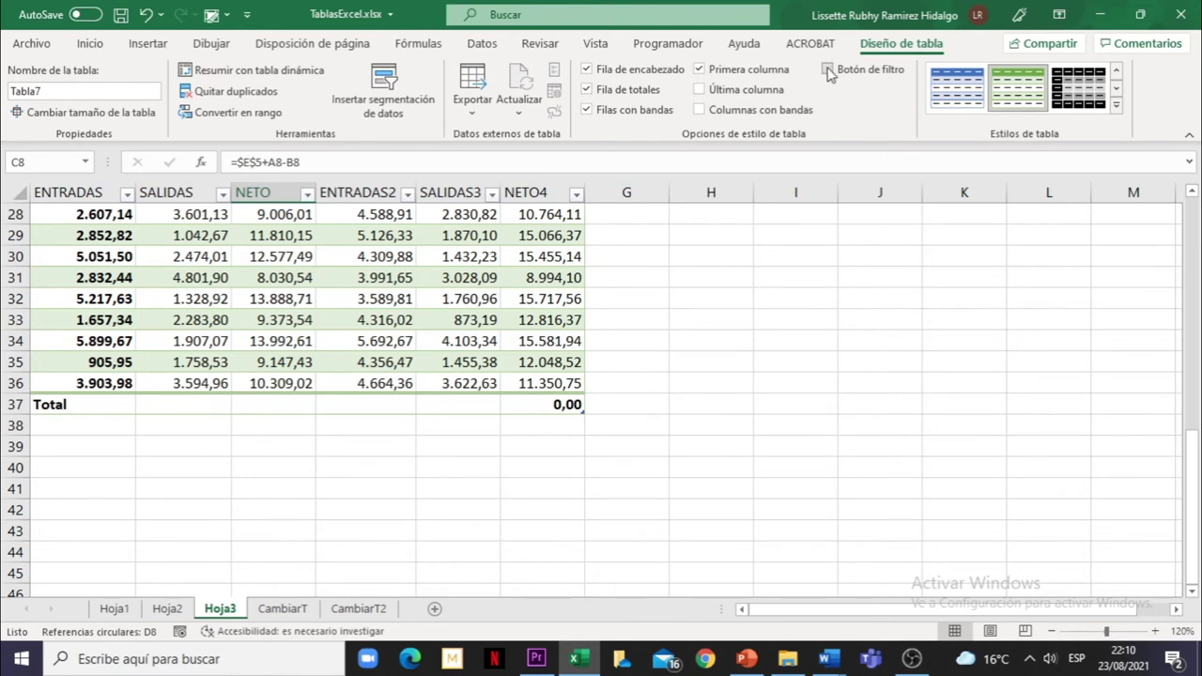
{"action": "left_click", "coordinate": [656, 114]}
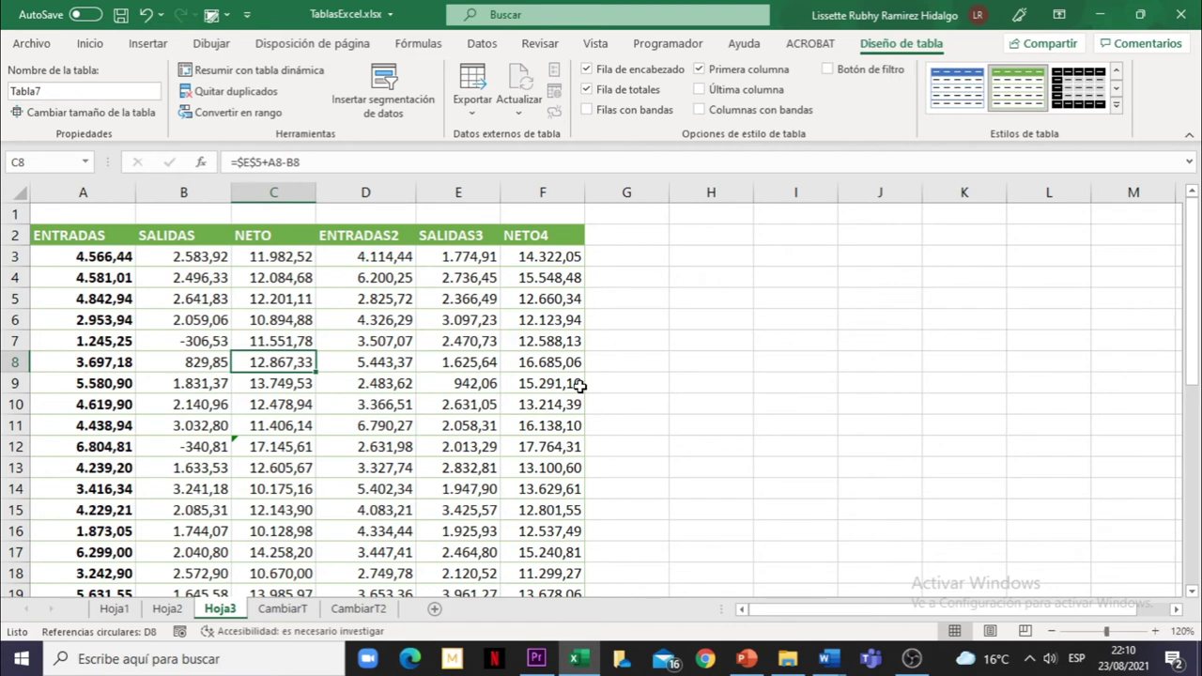
Step: Create a new table style named LRH and open Formato for its Primera columna element
{"action": "left_click", "coordinate": [1117, 110]}
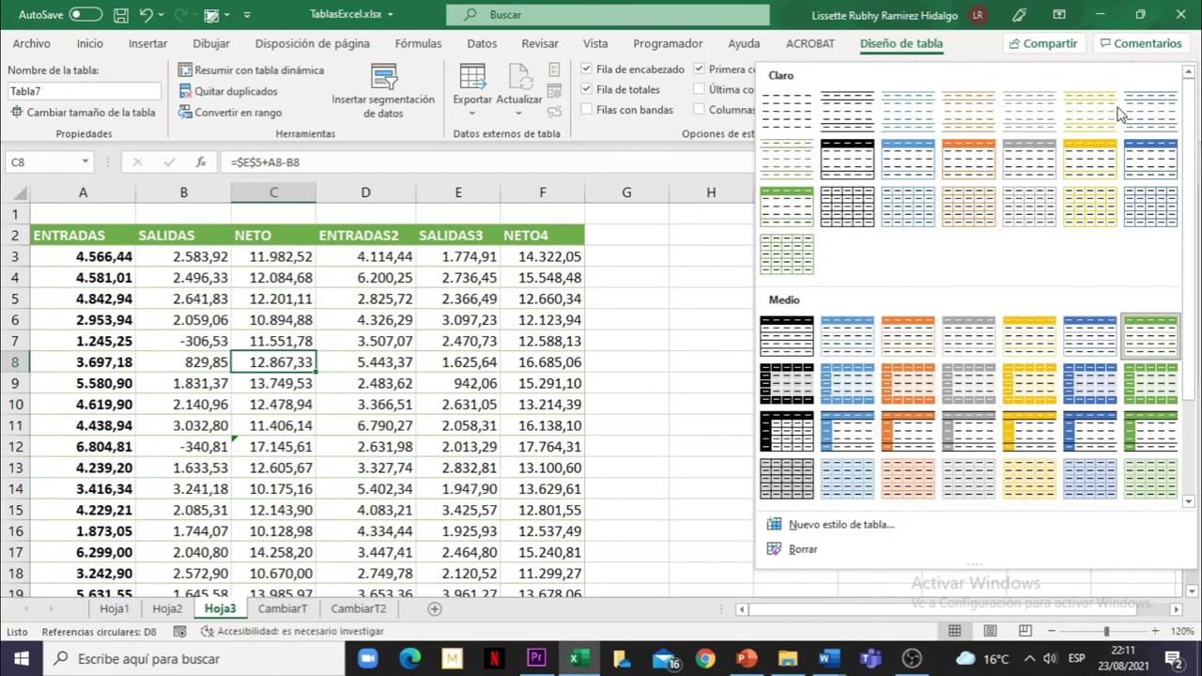
{"action": "left_click", "coordinate": [840, 528]}
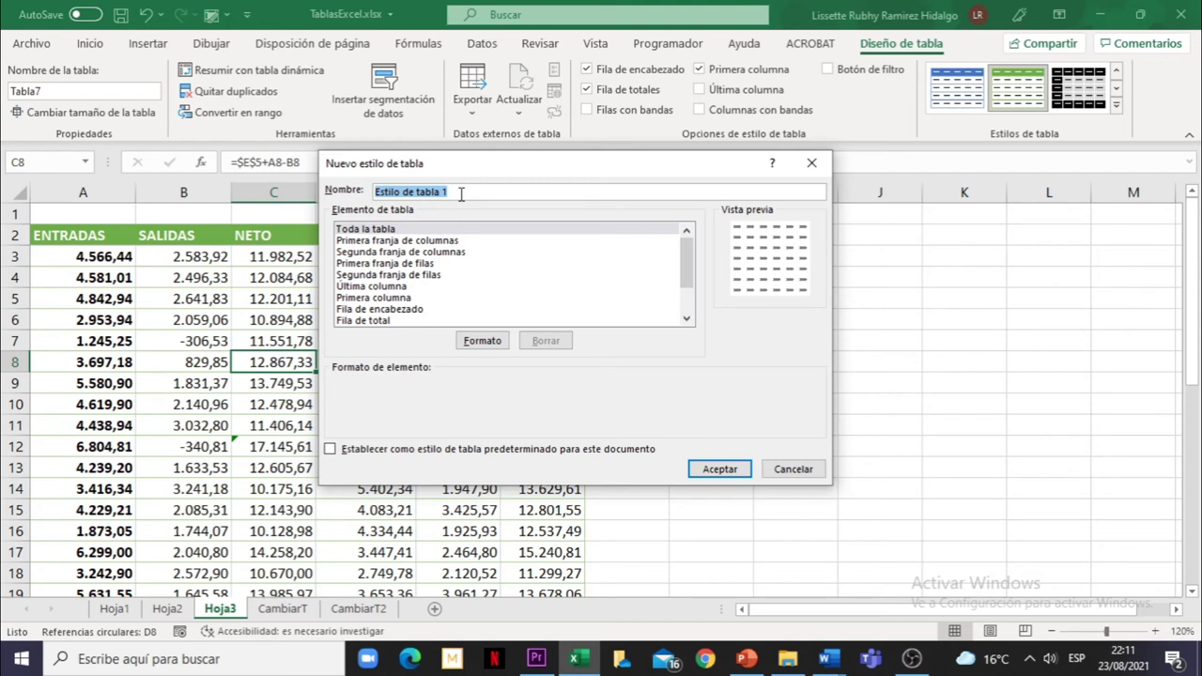
{"action": "type", "text": "LRH"}
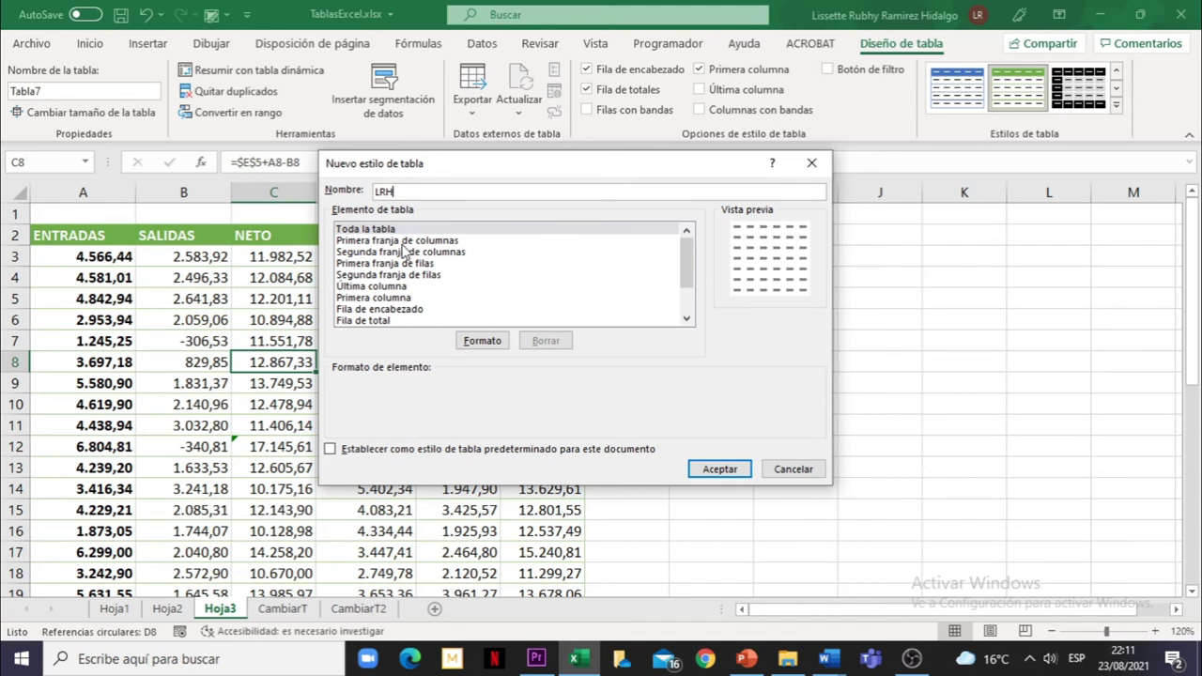
{"action": "left_click", "coordinate": [377, 299]}
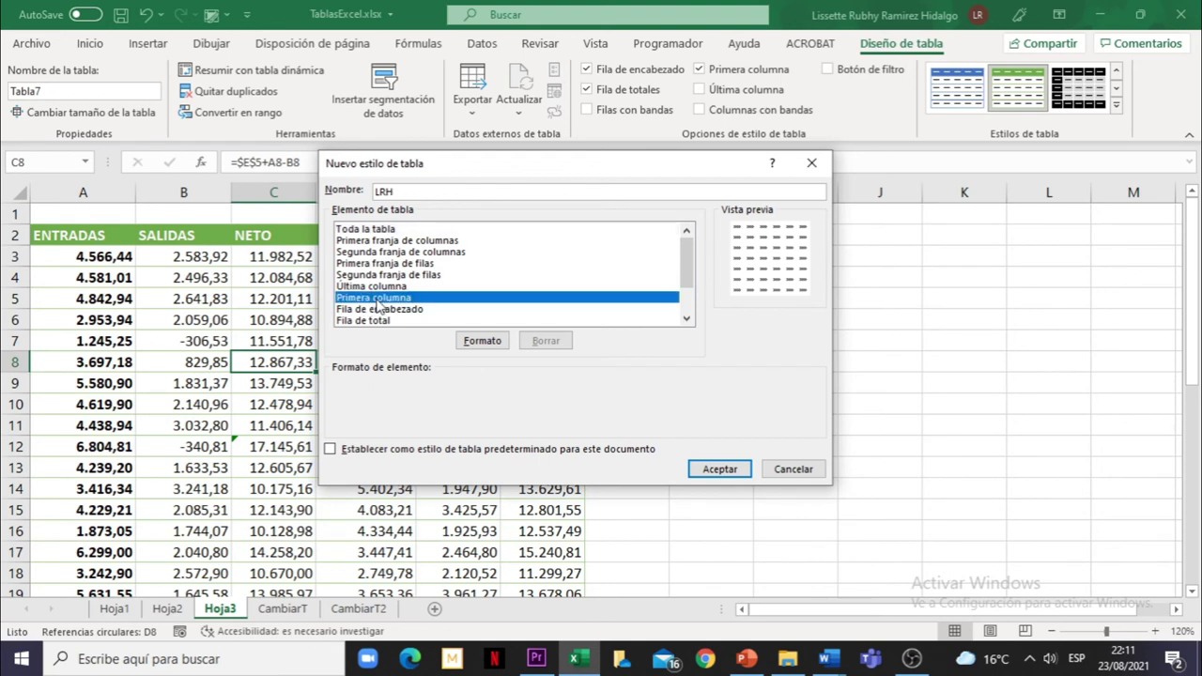
{"action": "left_click", "coordinate": [481, 343]}
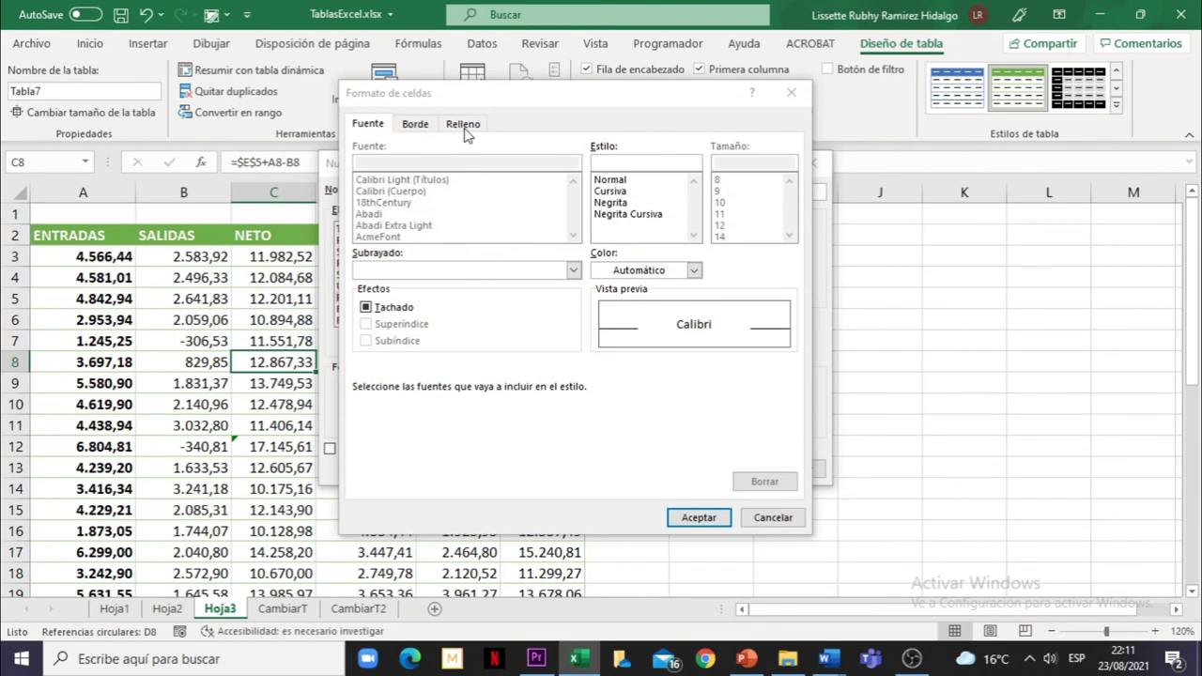
Step: Give the LRH style's first column a light green fill and save the style
{"action": "left_click", "coordinate": [464, 127]}
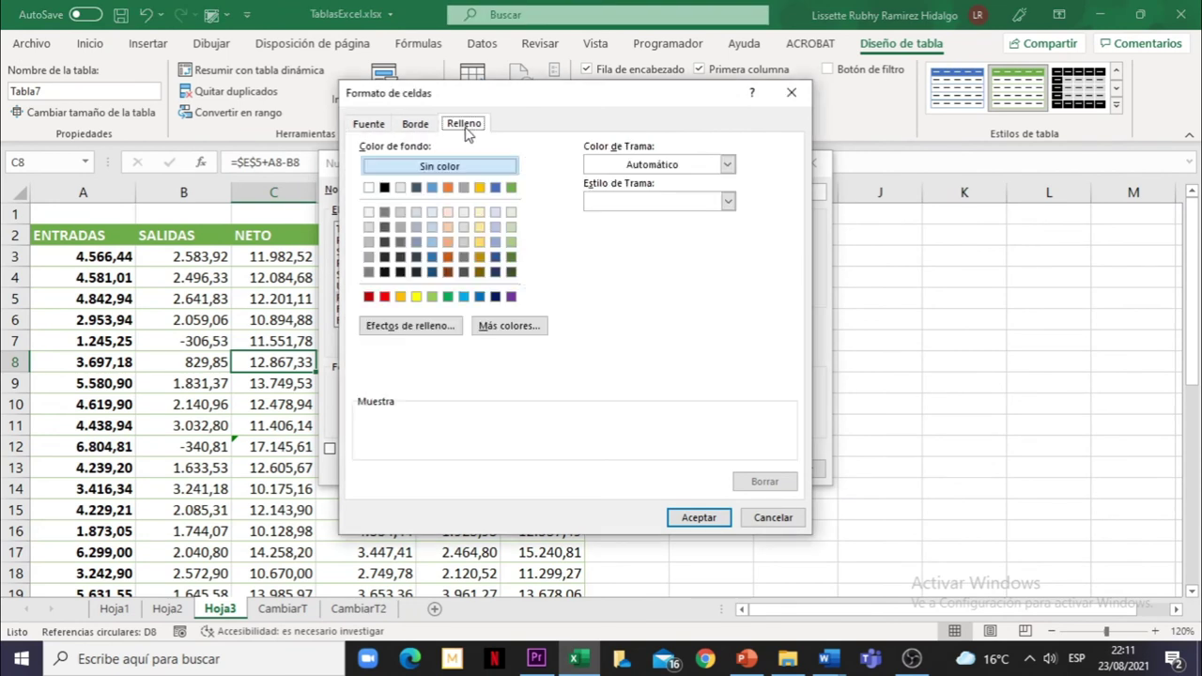
{"action": "left_click", "coordinate": [511, 242]}
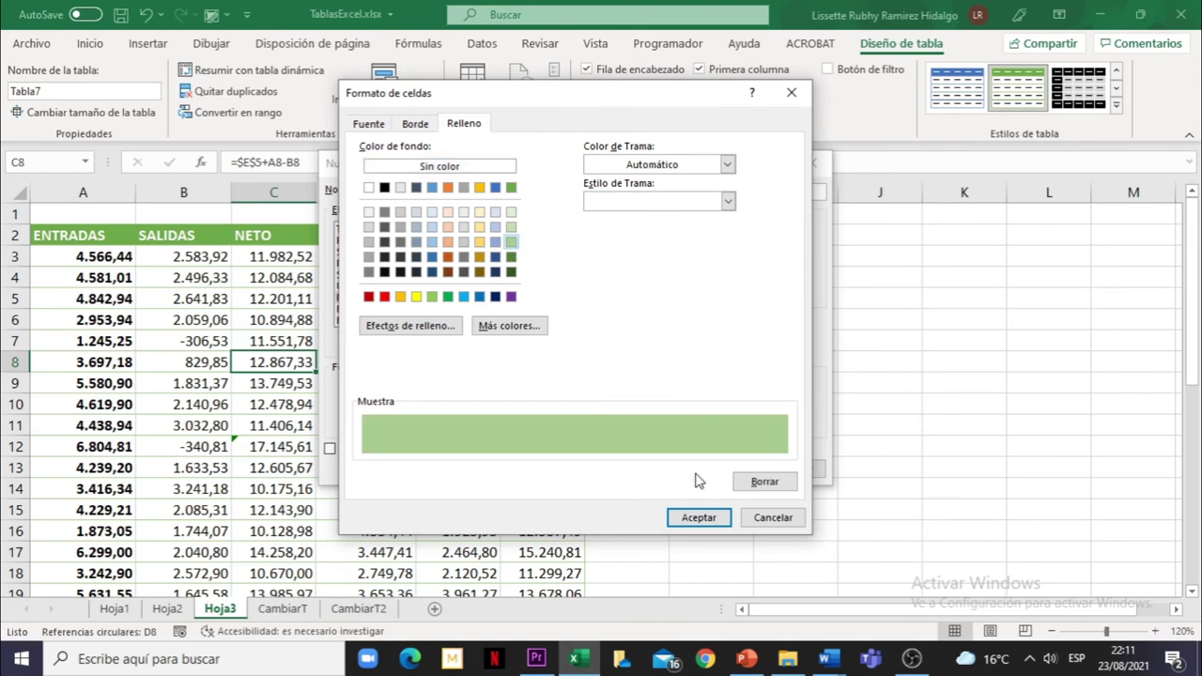
{"action": "left_click", "coordinate": [698, 519]}
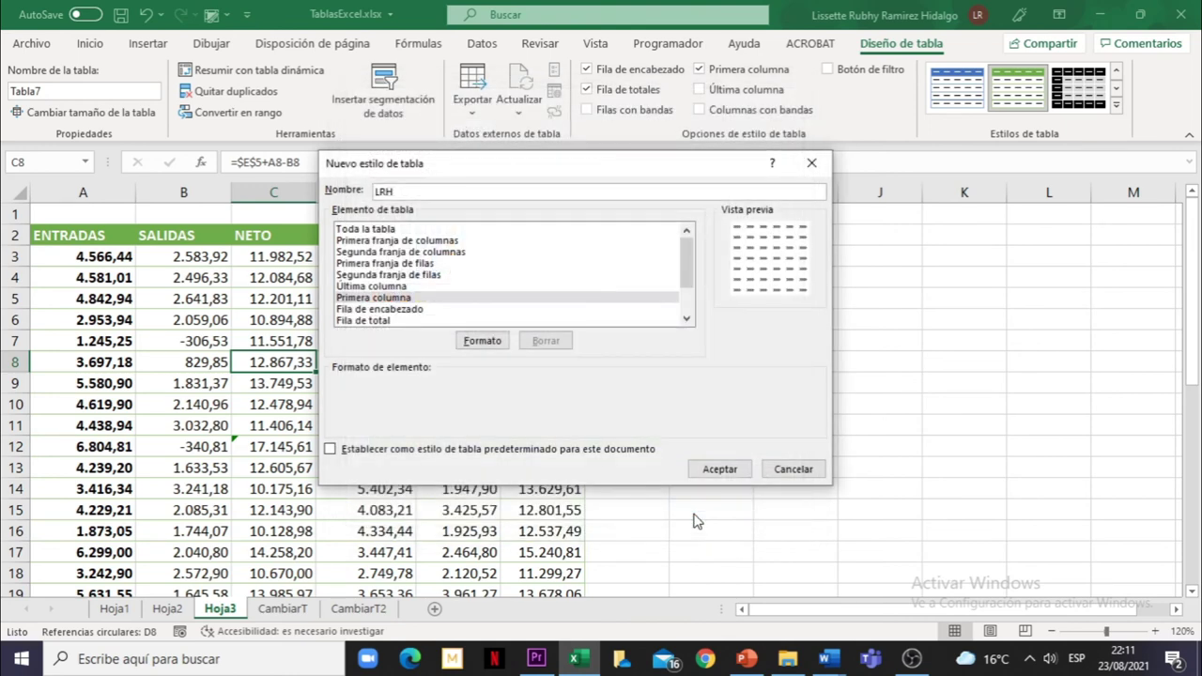
{"action": "left_click", "coordinate": [719, 468]}
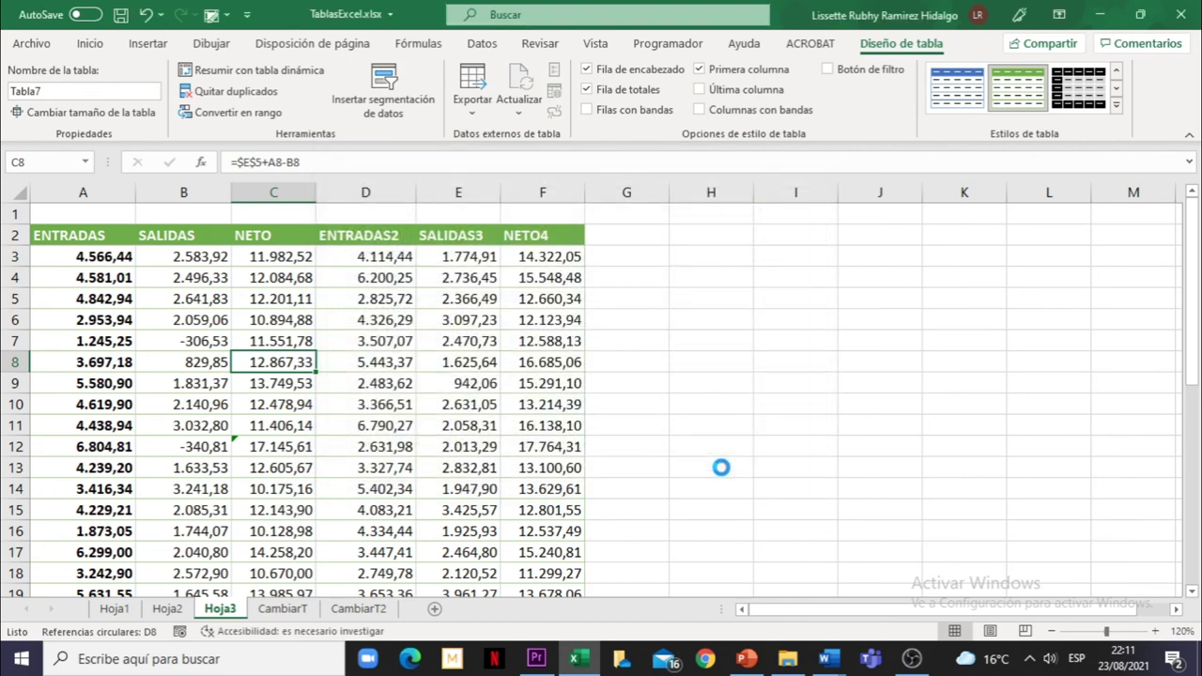
Step: Apply the custom LRH style from the Personalizada section to Tabla7
{"action": "left_click", "coordinate": [1116, 112]}
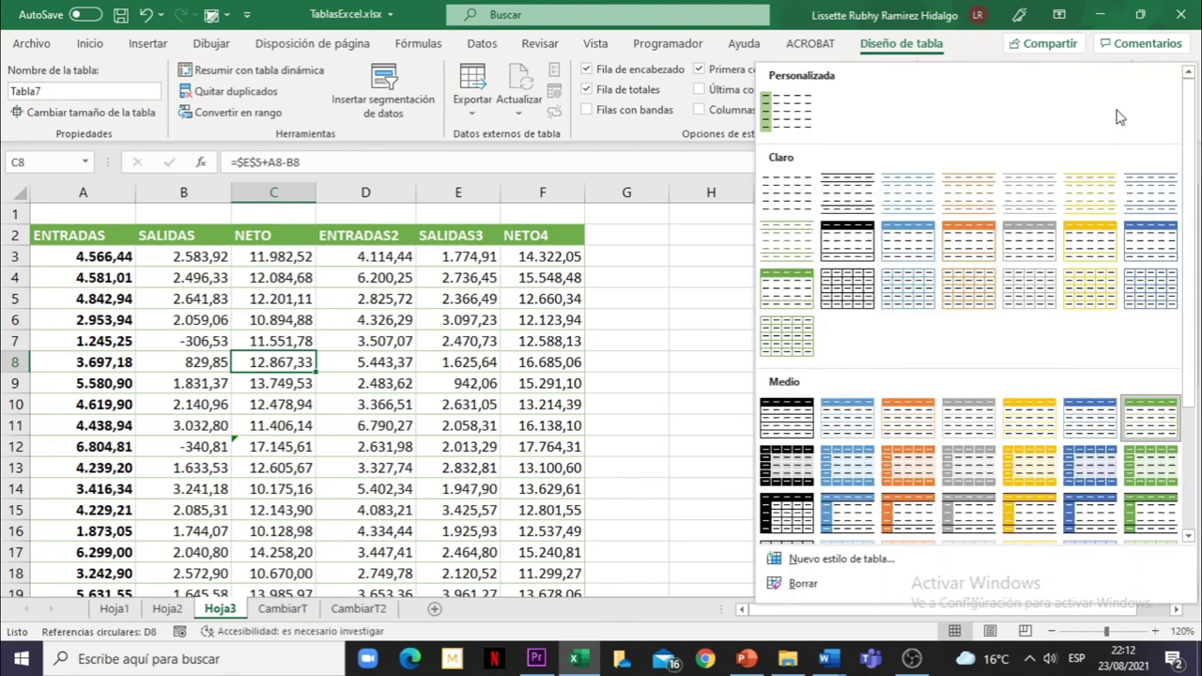
{"action": "left_click", "coordinate": [792, 119]}
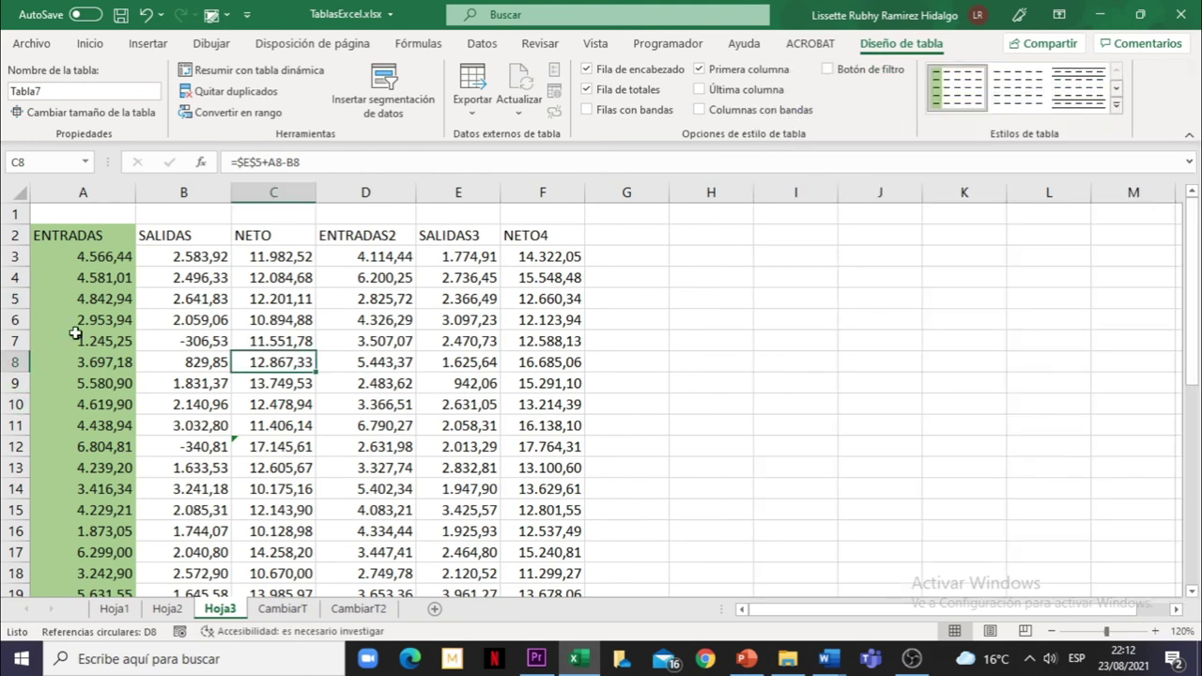